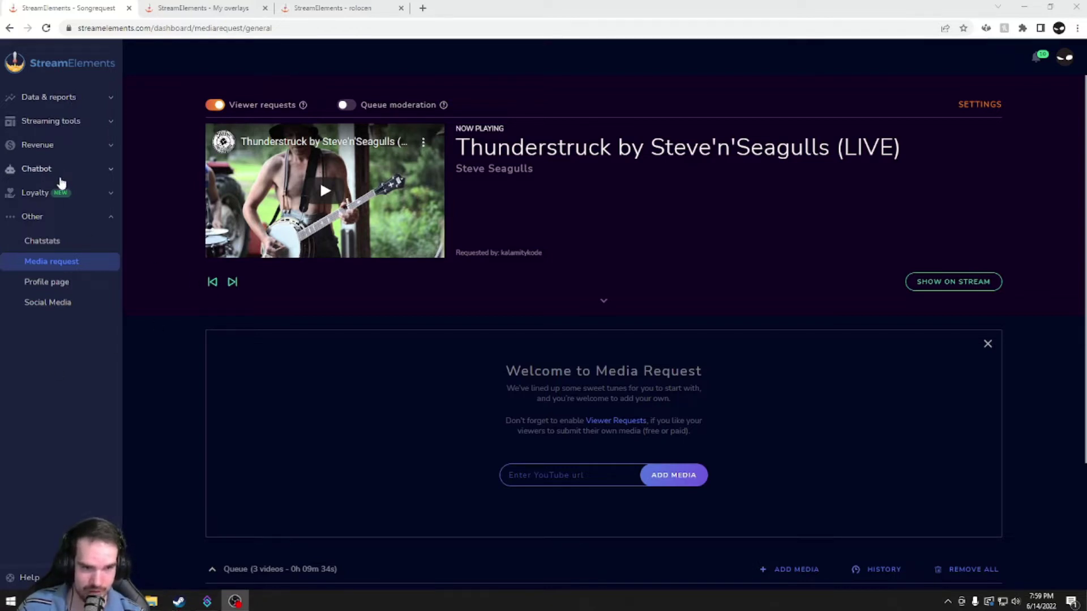
Step: Copy the mediarequest/general dashboard URL from the address bar and switch to OBS Studio
left_click(279, 28)
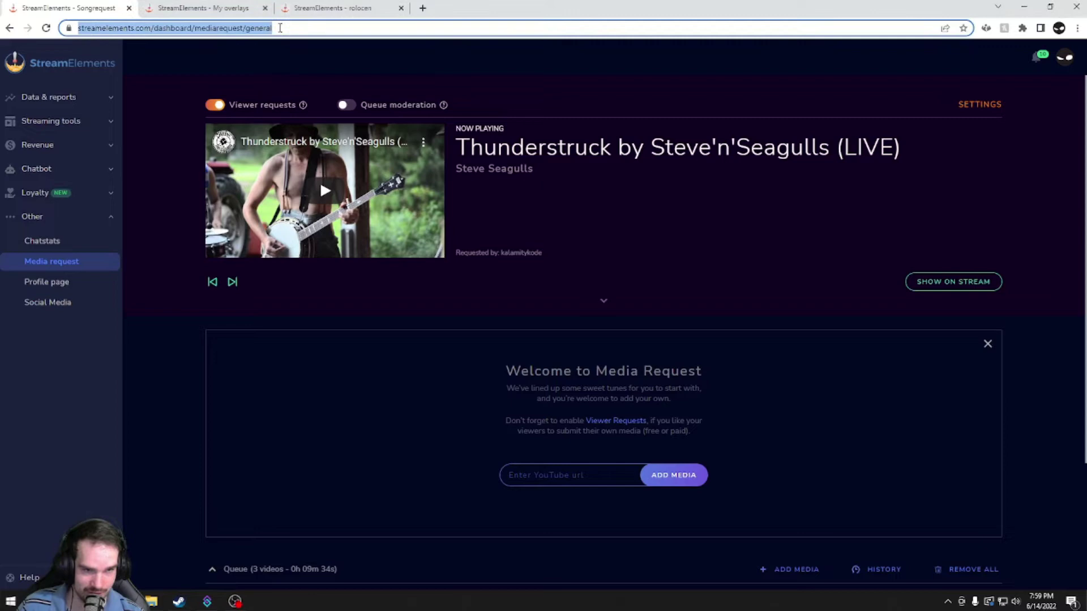
right_click(279, 28)
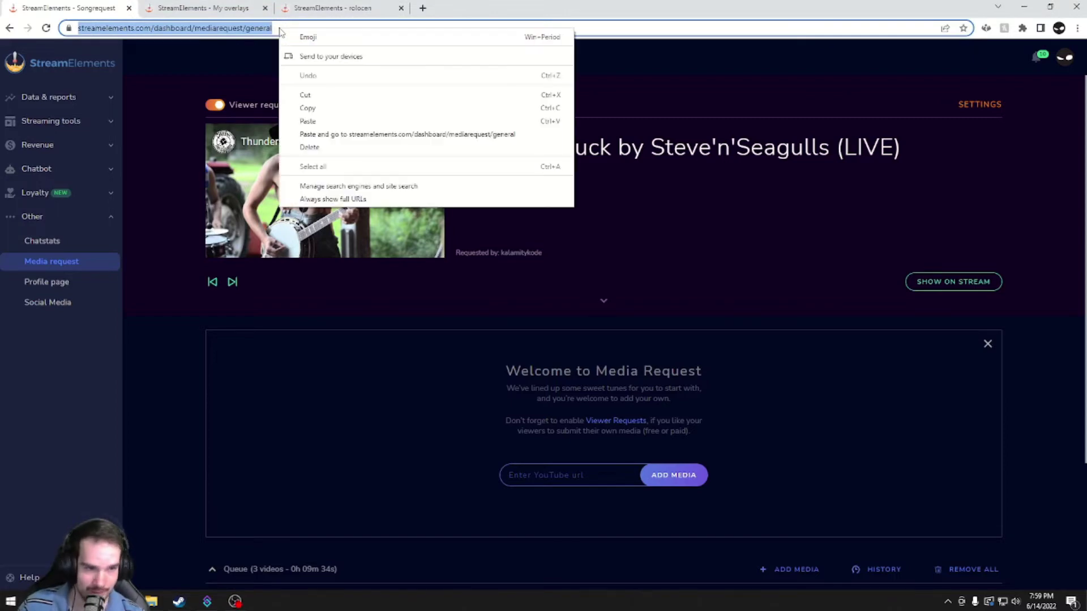
key("Escape")
key("alt+Tab")
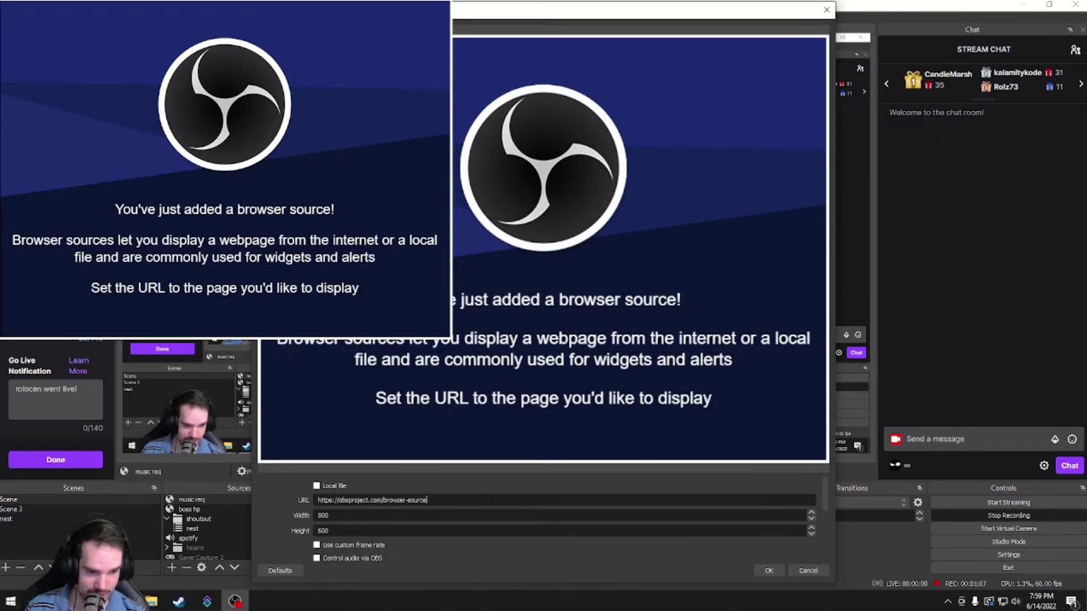
Step: Replace the music req source's default URL with the pasted dashboard address and confirm
left_click_drag(432, 501, 103, 476)
type("https://streamelements.com/dashboard/mediarequest/general")
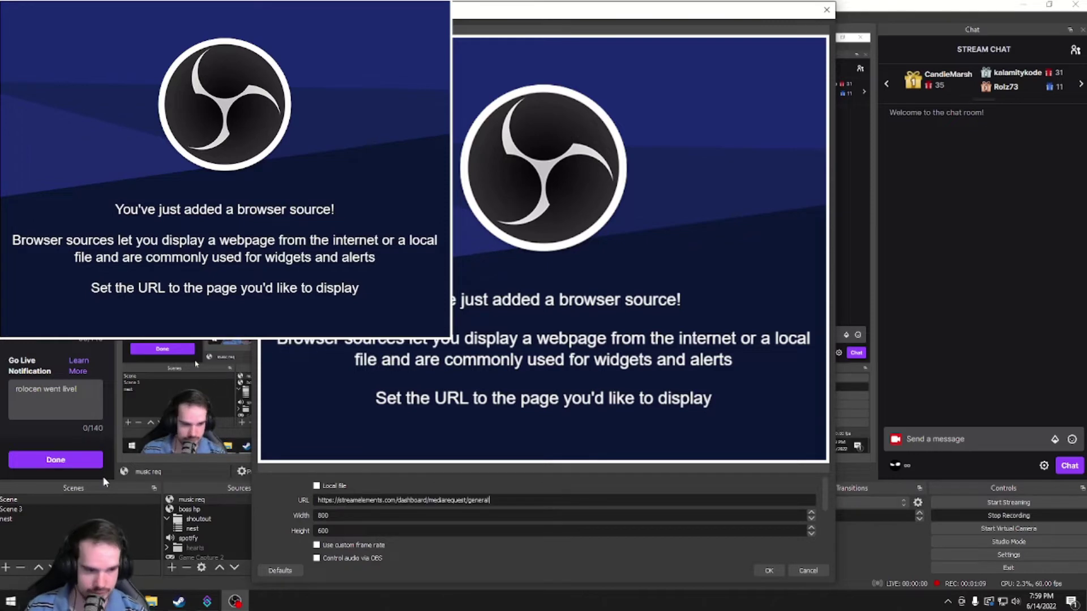
left_click(768, 569)
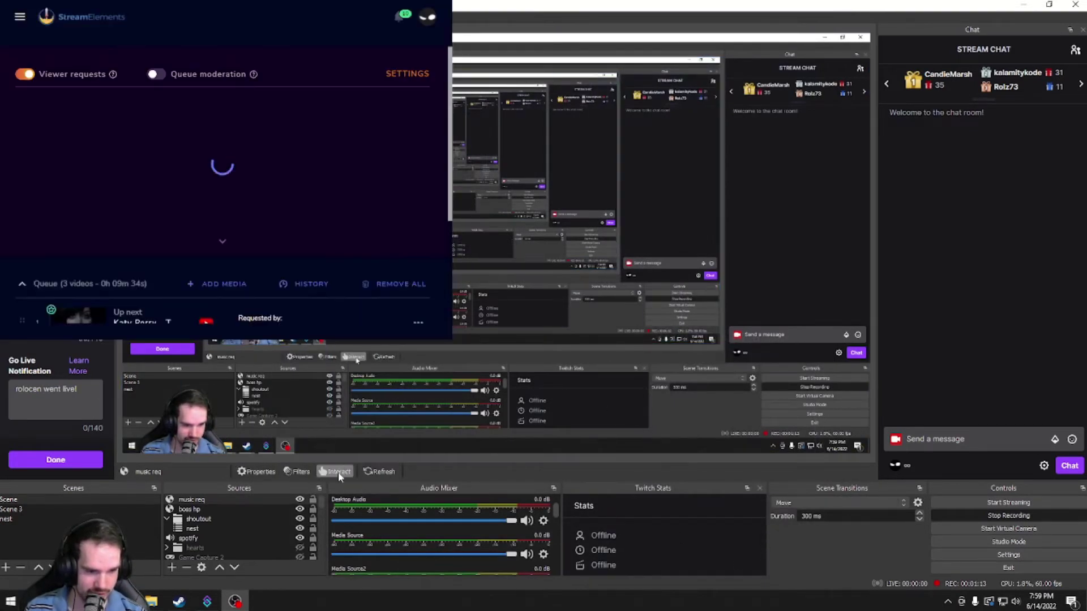
Step: Open an Interact window on the music req browser source
left_click(338, 472)
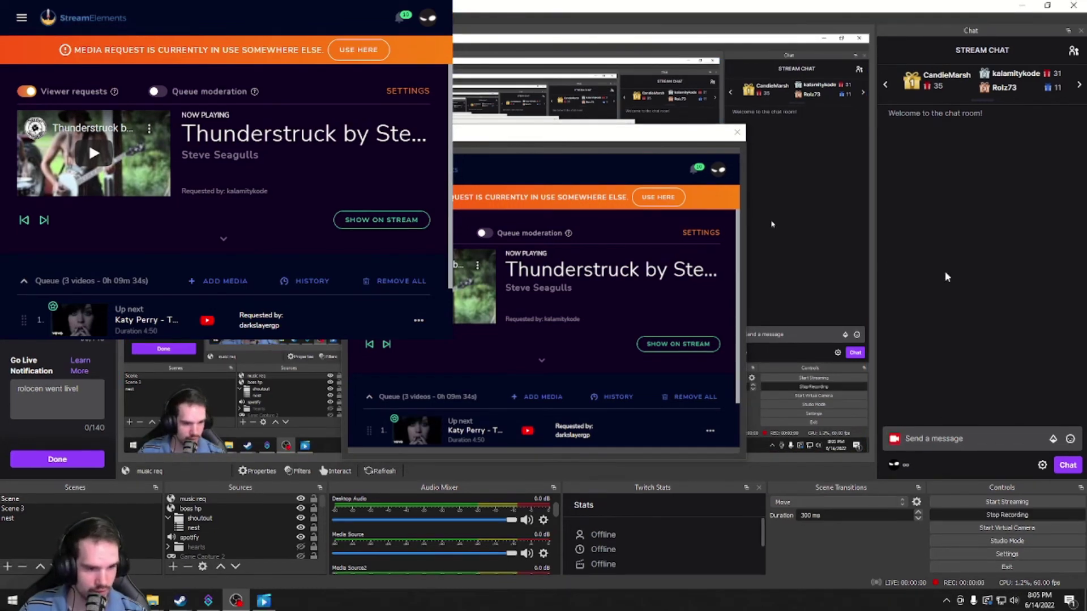
Step: Show Thunderstruck on stream, send !play in chat, then pause the video
left_click(661, 346)
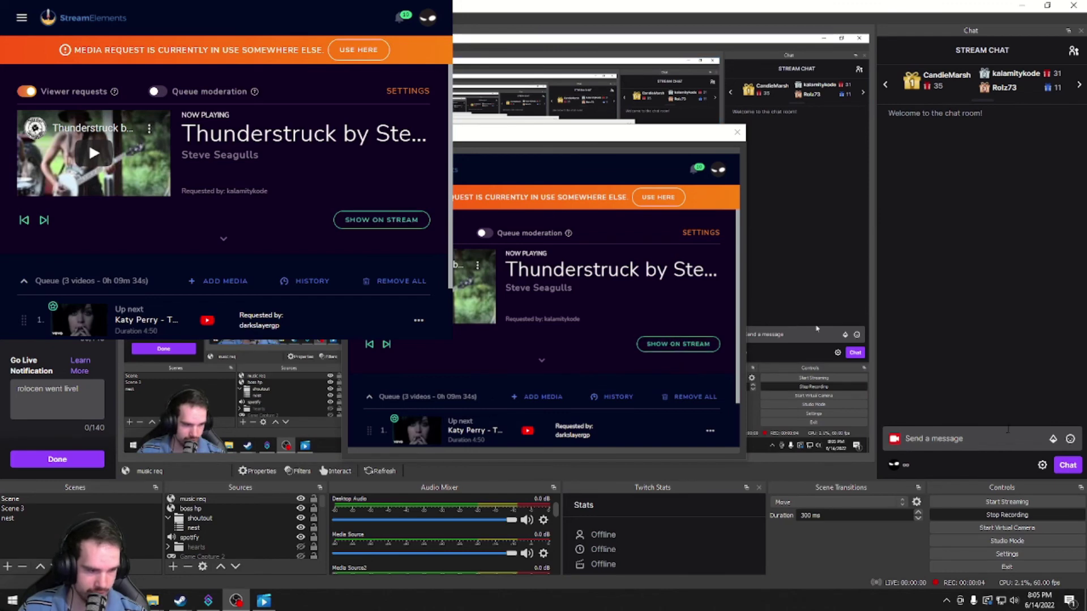
left_click(976, 438)
type("(p")
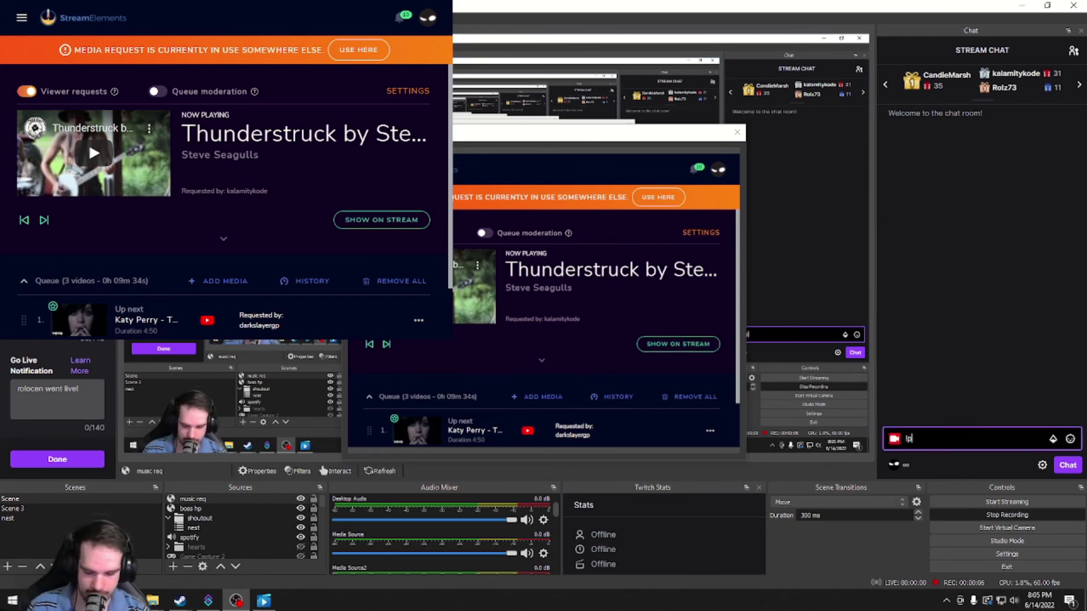
type("lay")
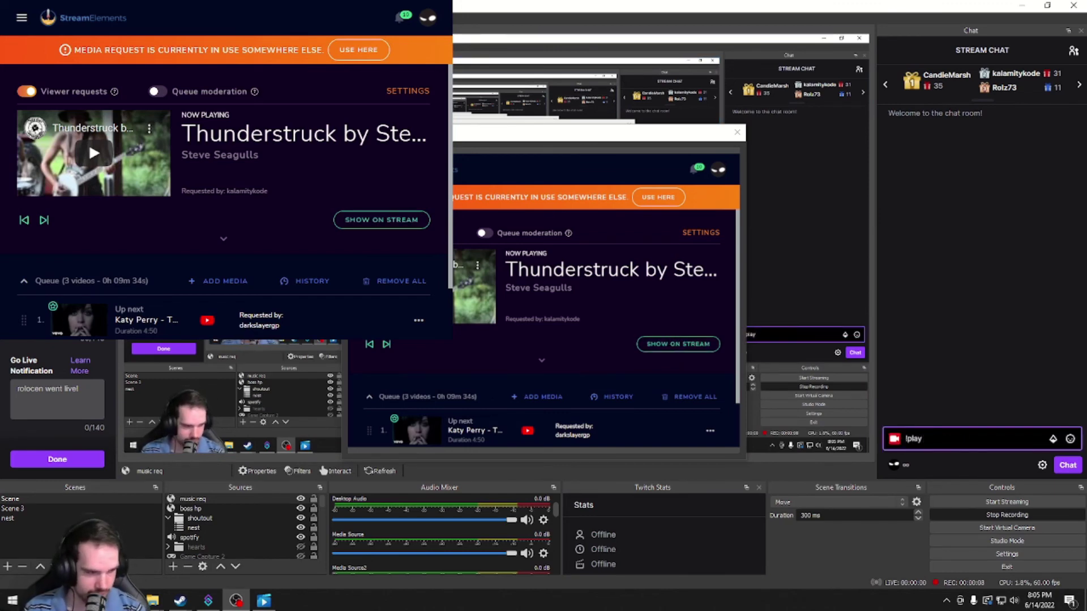
key("Return")
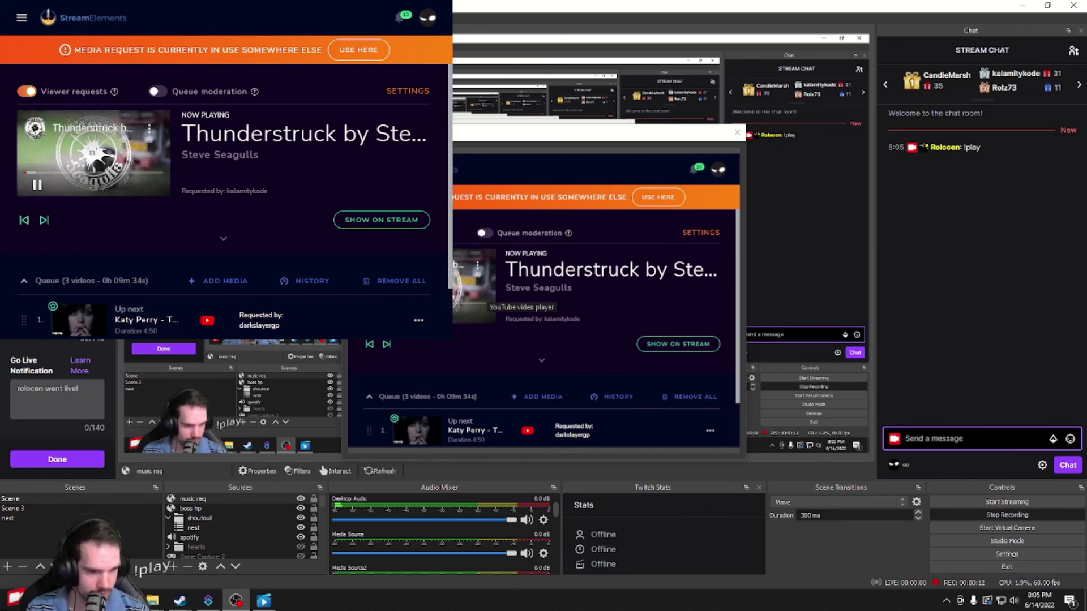
left_click(36, 184)
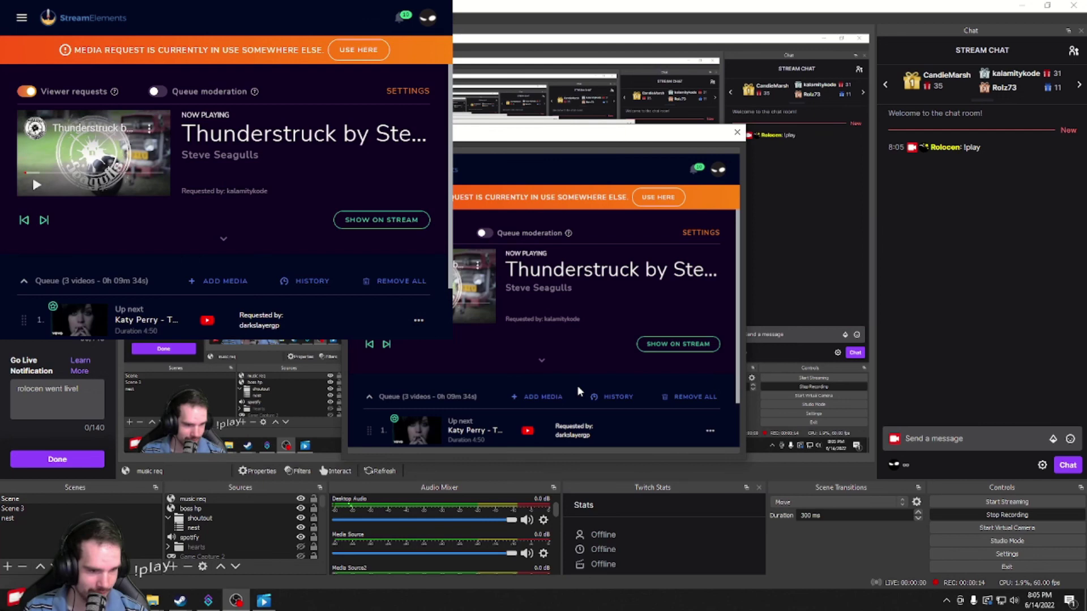